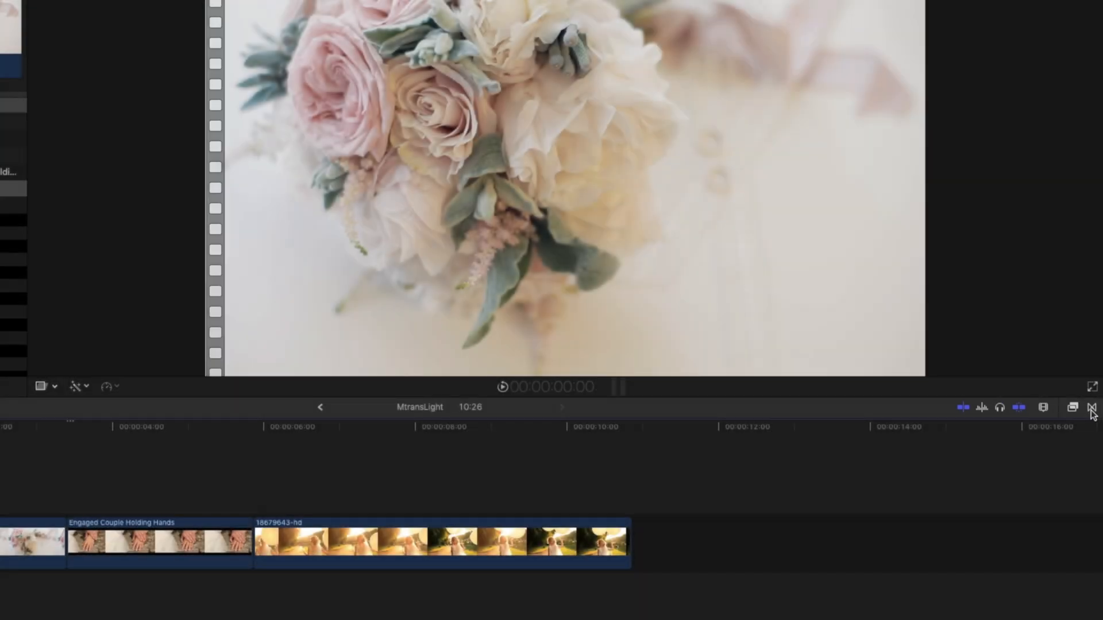
Show the Transitions browser beside the wedding timeline
click(1092, 409)
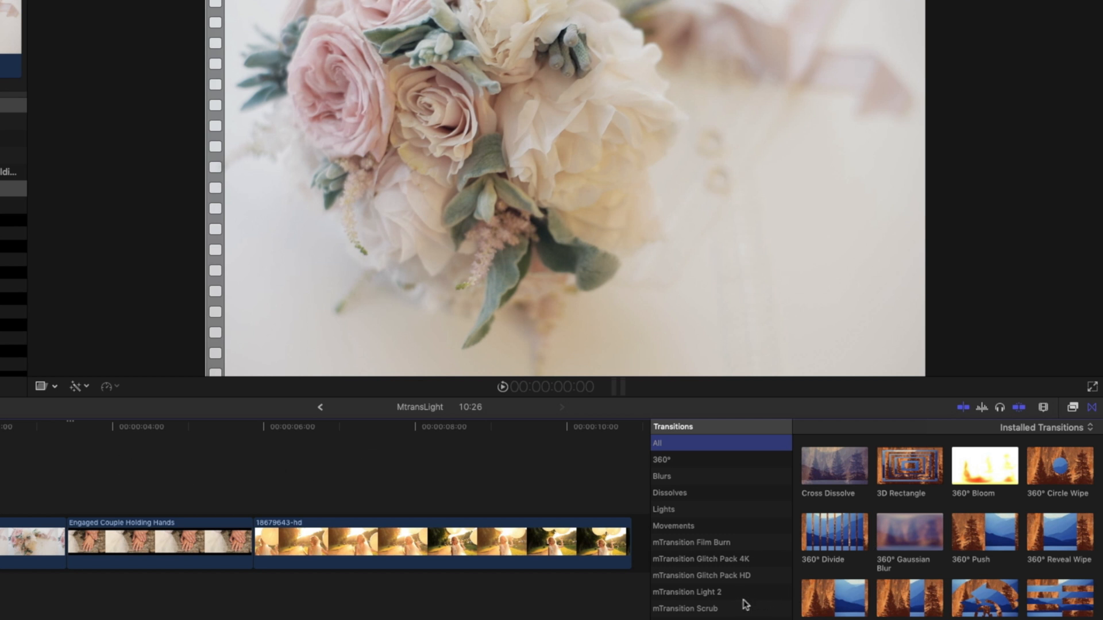
Choose the mTransition Light 2 category and pick mTransition Light 01 from its thumbnails
click(726, 595)
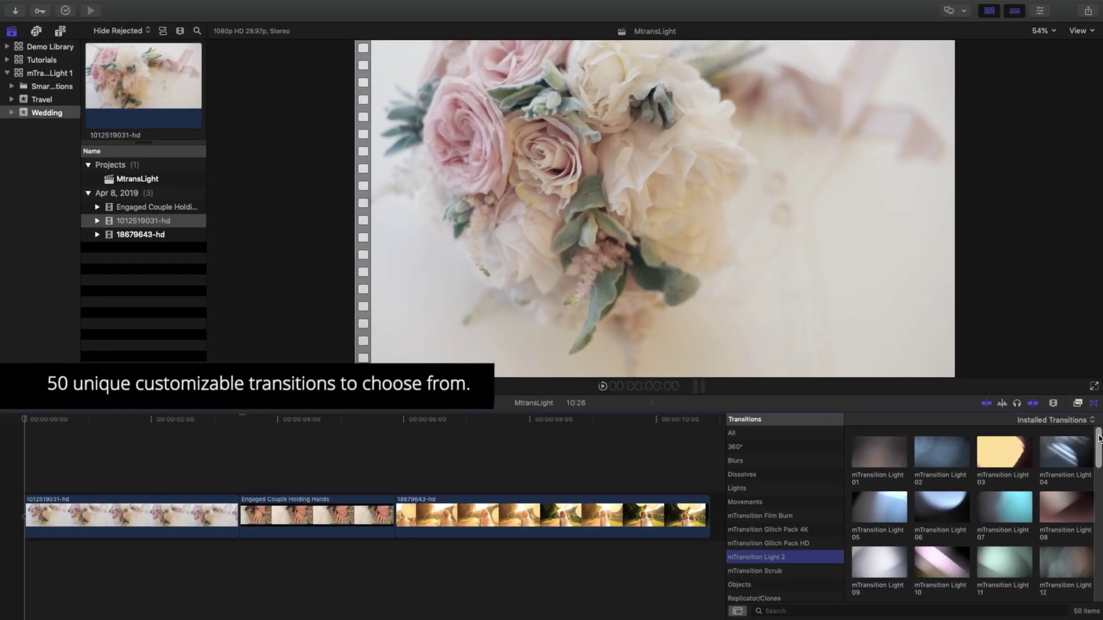
scroll(974, 517, down, 5)
mouse_move(1099, 477)
mouse_down()
mouse_move(1098, 573)
mouse_move(1092, 435)
mouse_up()
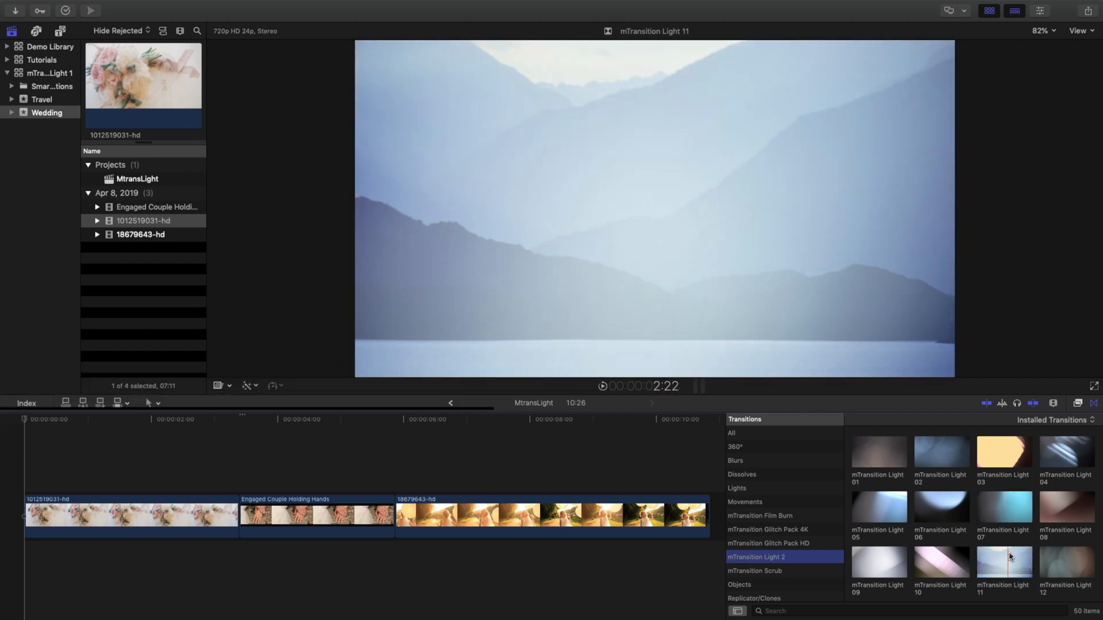
click(893, 458)
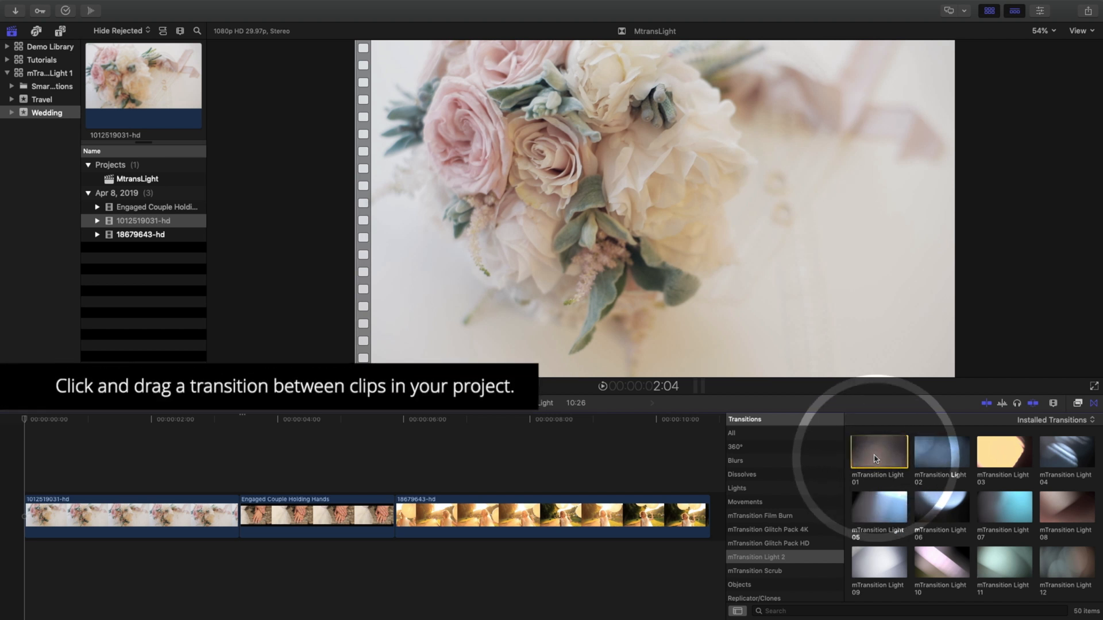
Place mTransition Light 01 at the start, a light transition after the last clip, and trim the ending one
mouse_move(876, 459)
mouse_down()
mouse_move(239, 490)
mouse_move(129, 516)
mouse_up()
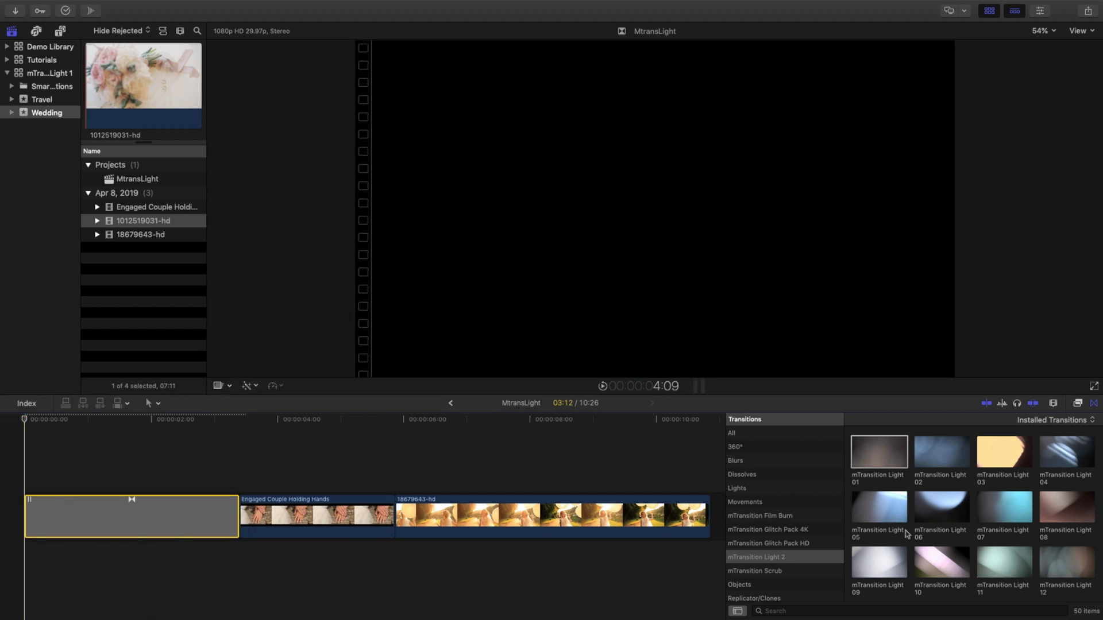
scroll(911, 539, down, 6)
scroll(910, 538, down, 6)
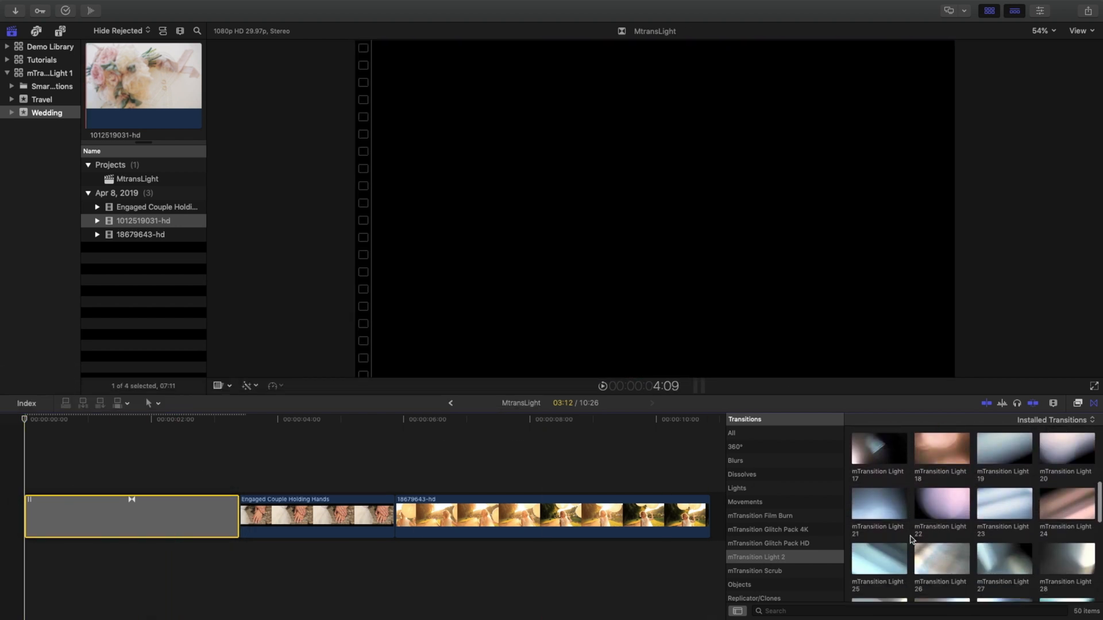
scroll(911, 538, down, 2)
drag(941, 513, 695, 526)
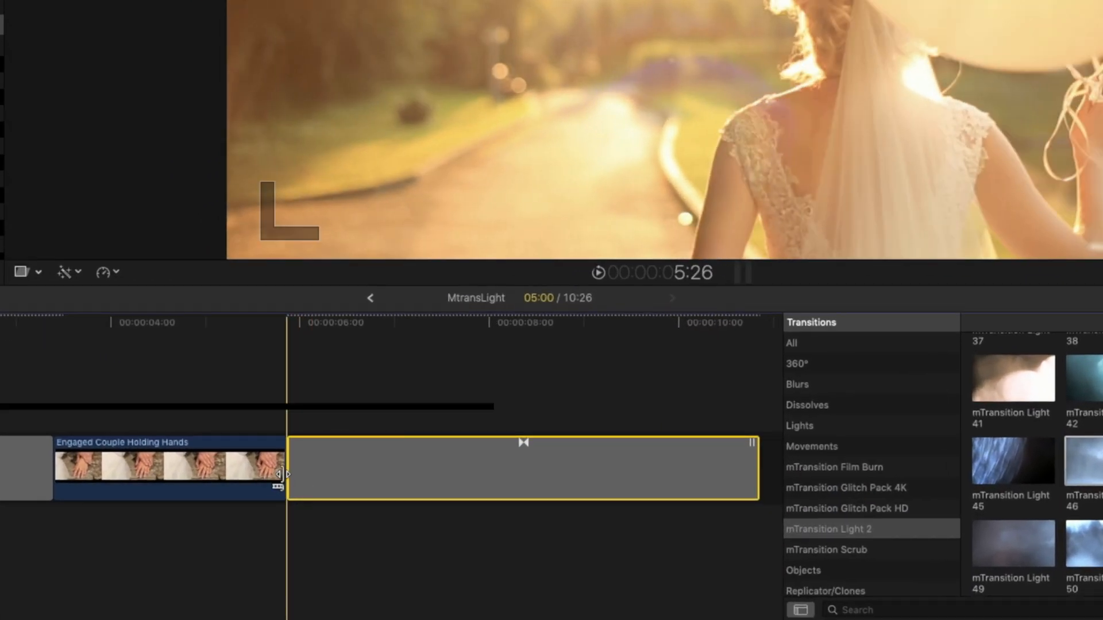
drag(289, 467, 496, 465)
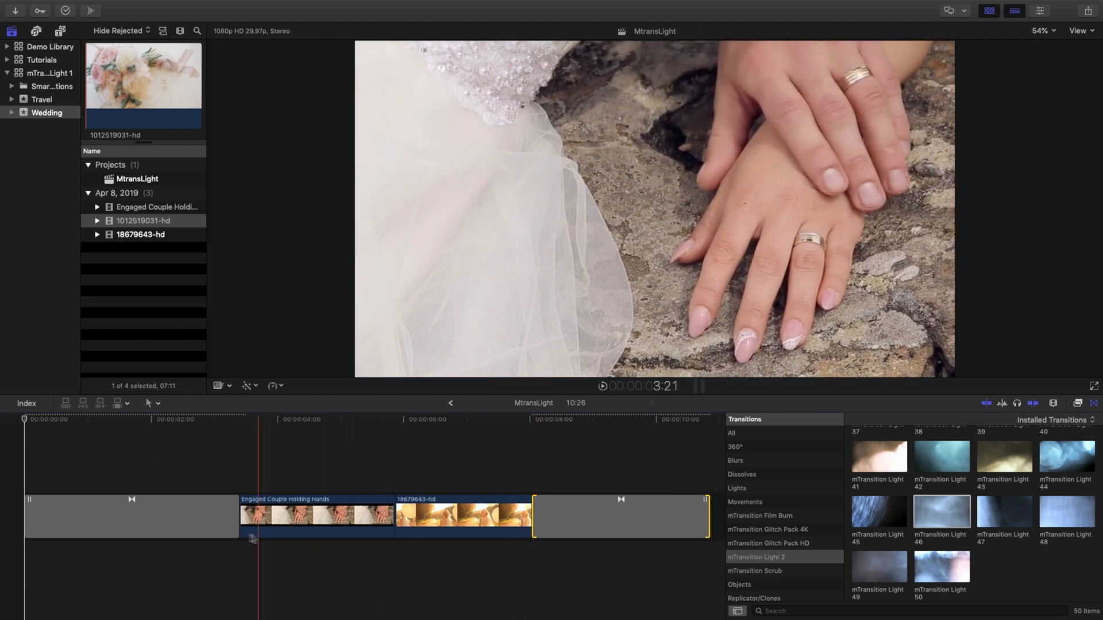
Shorten the opening transition to reveal the bouquet clip and pick mTransition Light 46
drag(240, 521, 149, 521)
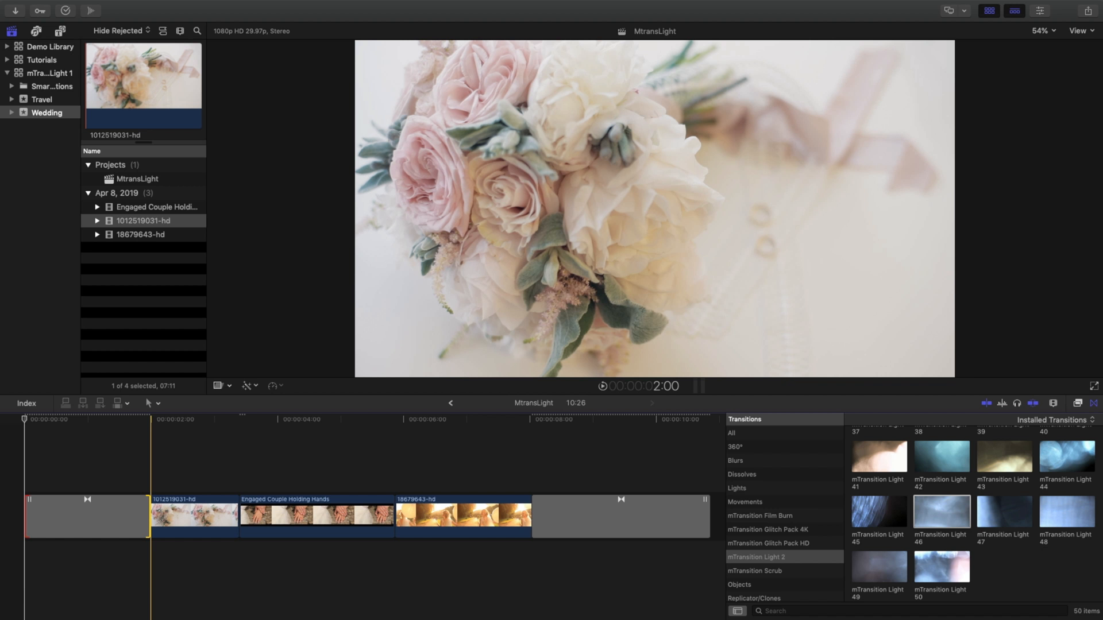
key(Home)
click(942, 514)
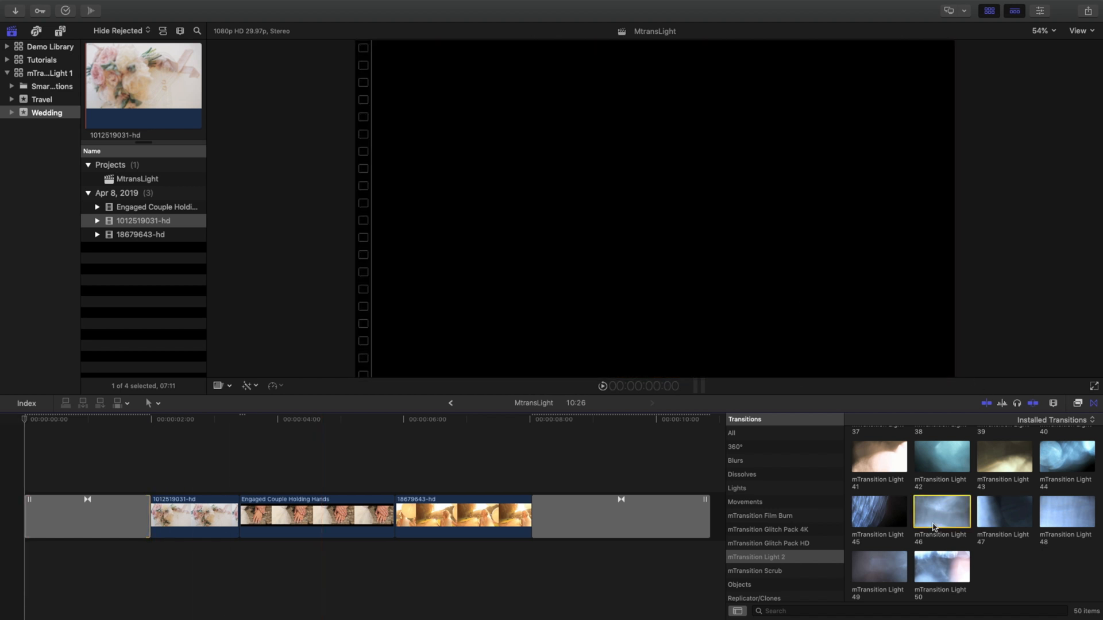
Drop mTransition Light 46 on the cut after the hands clip and set its duration to 1:00
drag(942, 514, 379, 520)
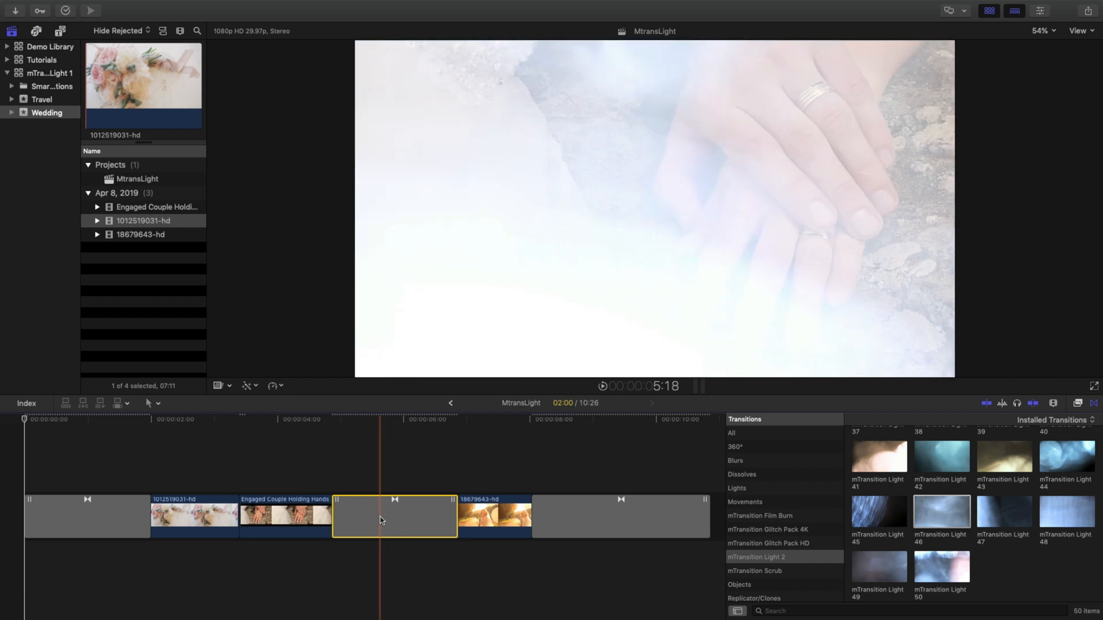
key(ctrl+d)
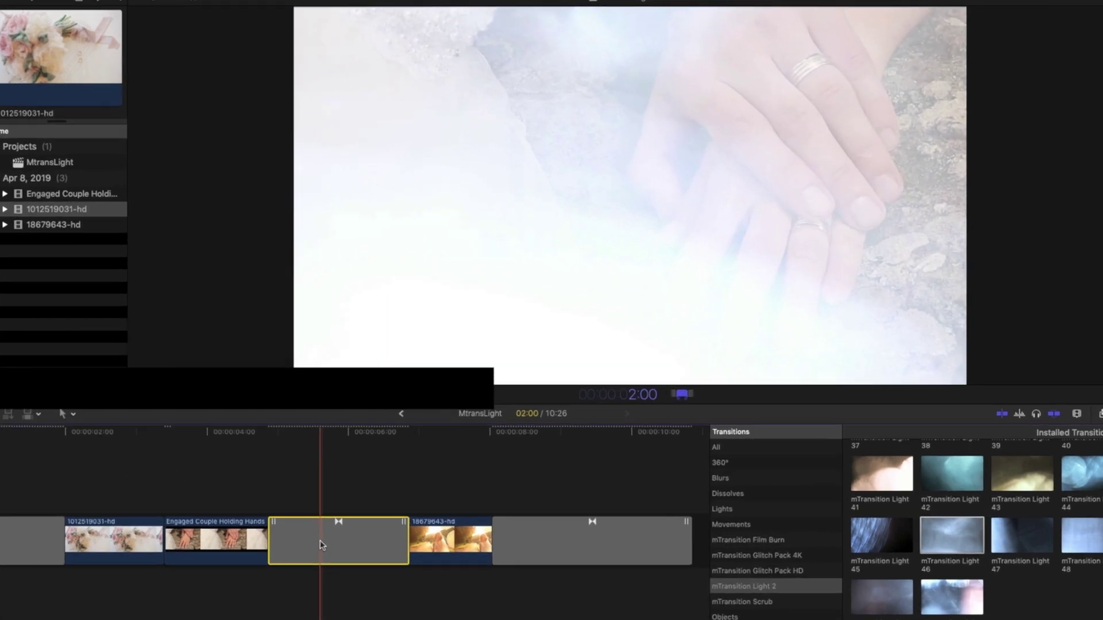
text(10)
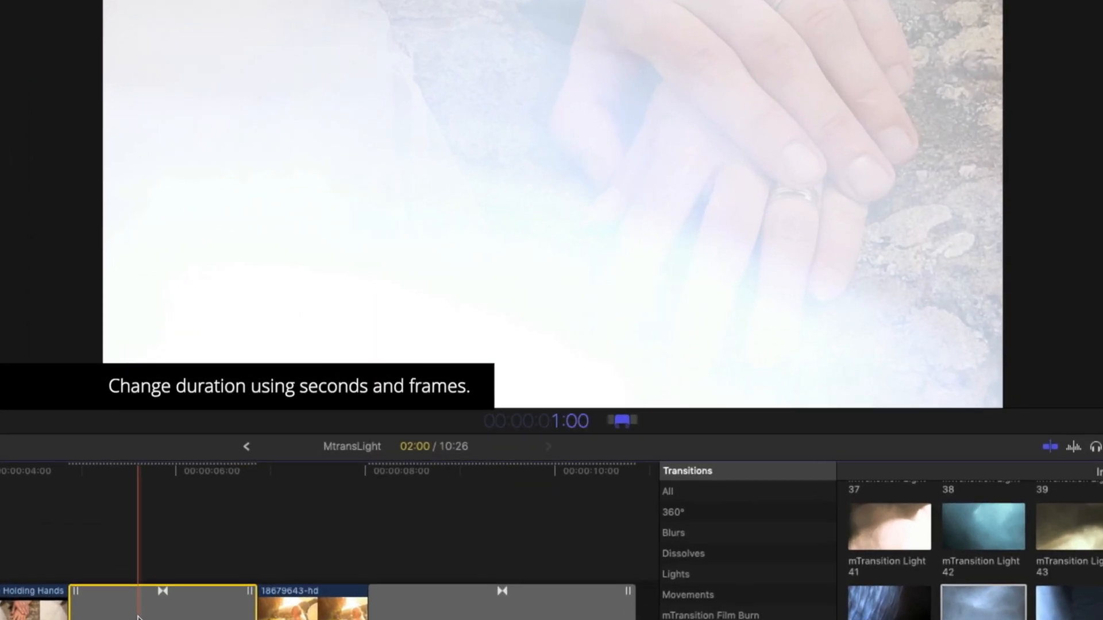
key(Return)
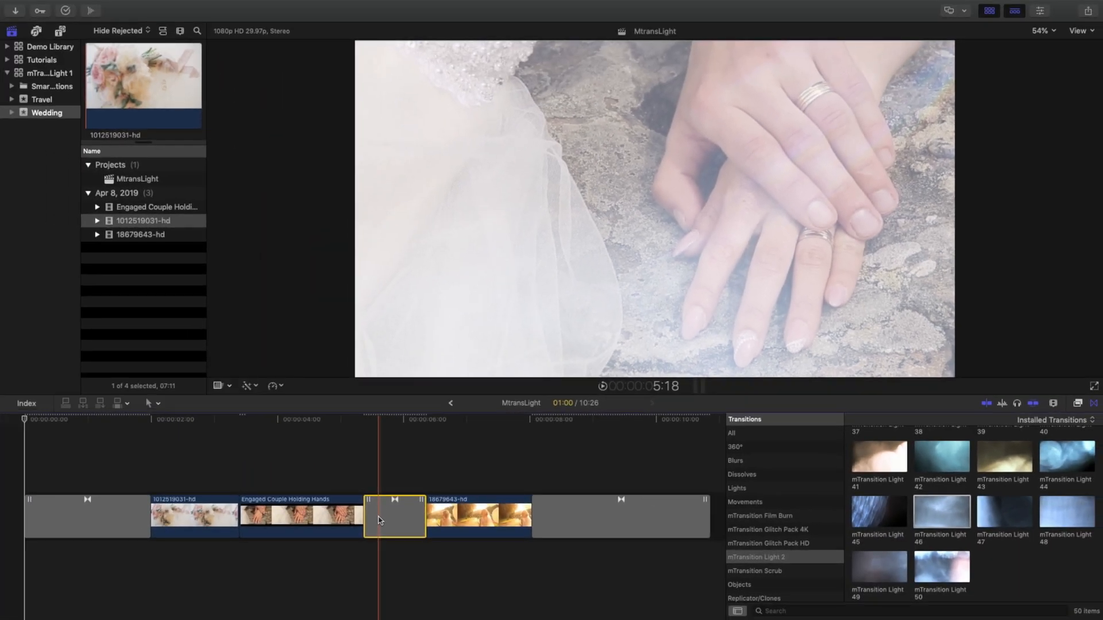
scroll(924, 475, up, 5)
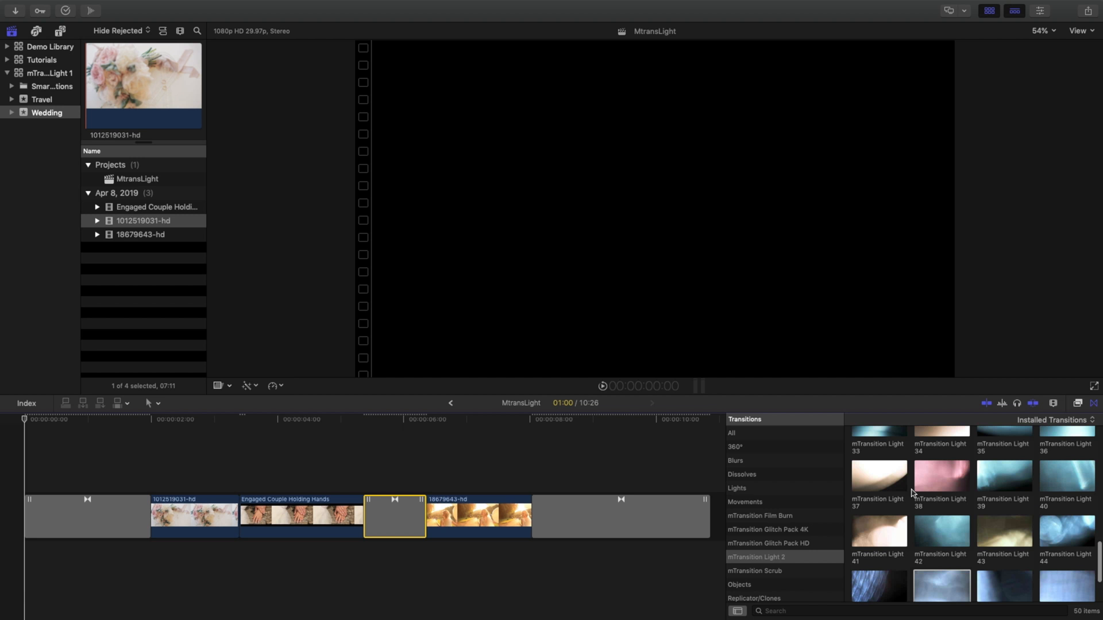
scroll(924, 474, up, 3)
drag(941, 468, 231, 522)
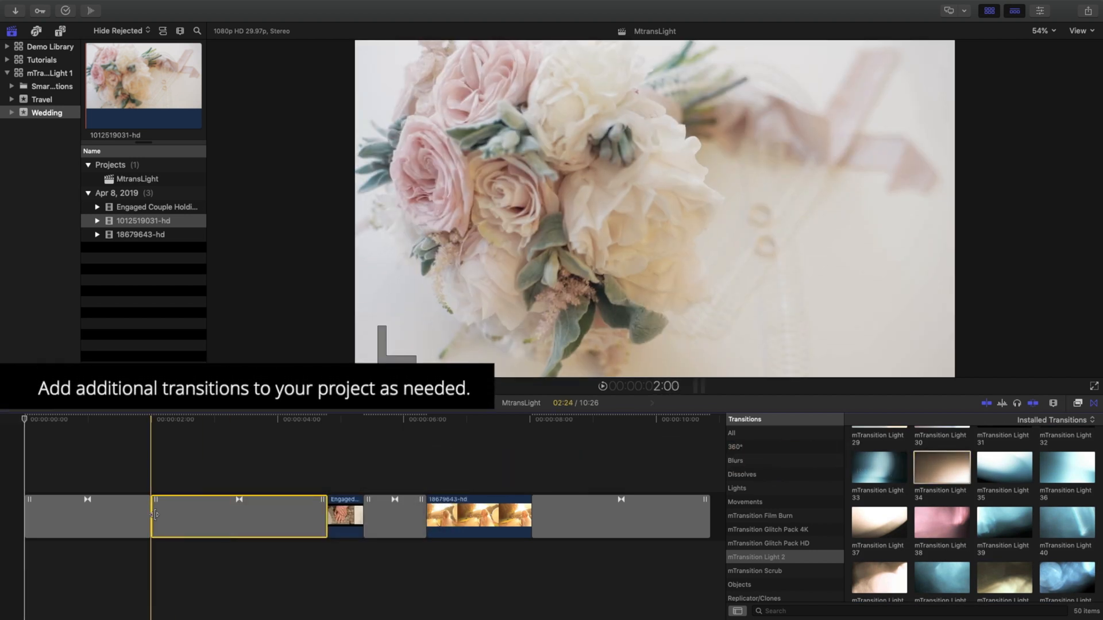
drag(233, 515, 177, 508)
key(space)
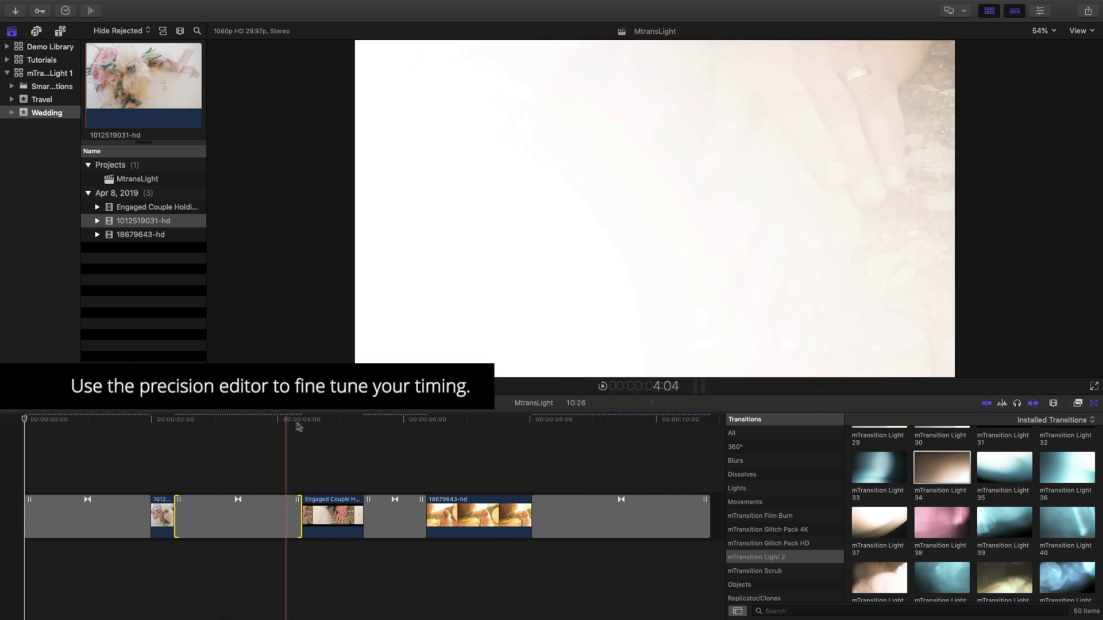
In the Precision Editor, roll the edit under the hands-clip transition 14 frames earlier, then return to the storyline
click(379, 422)
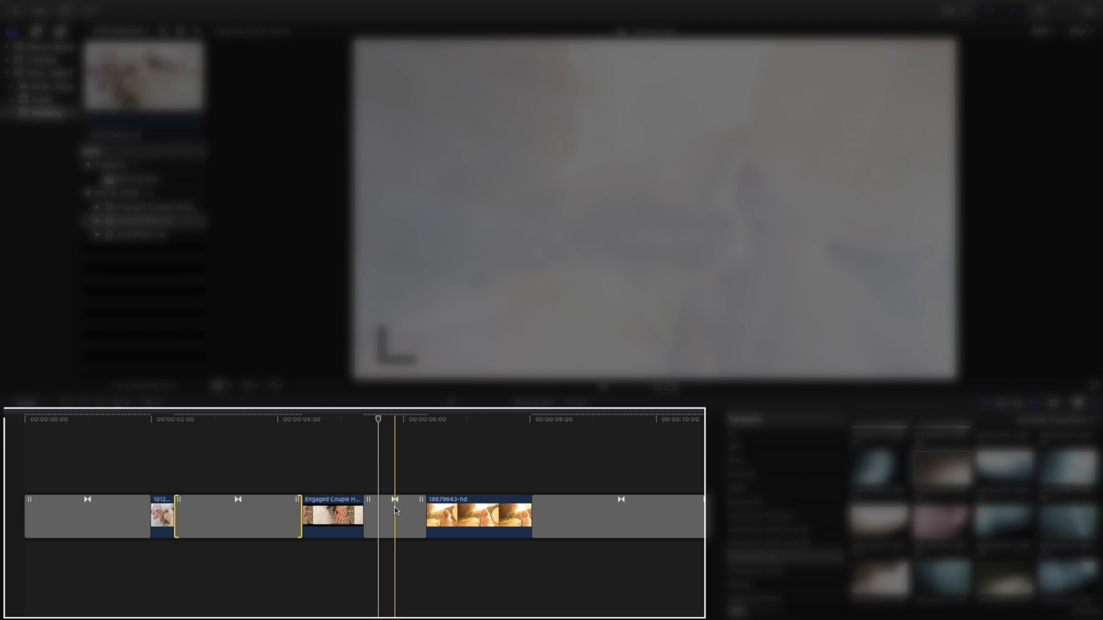
double_click(395, 510)
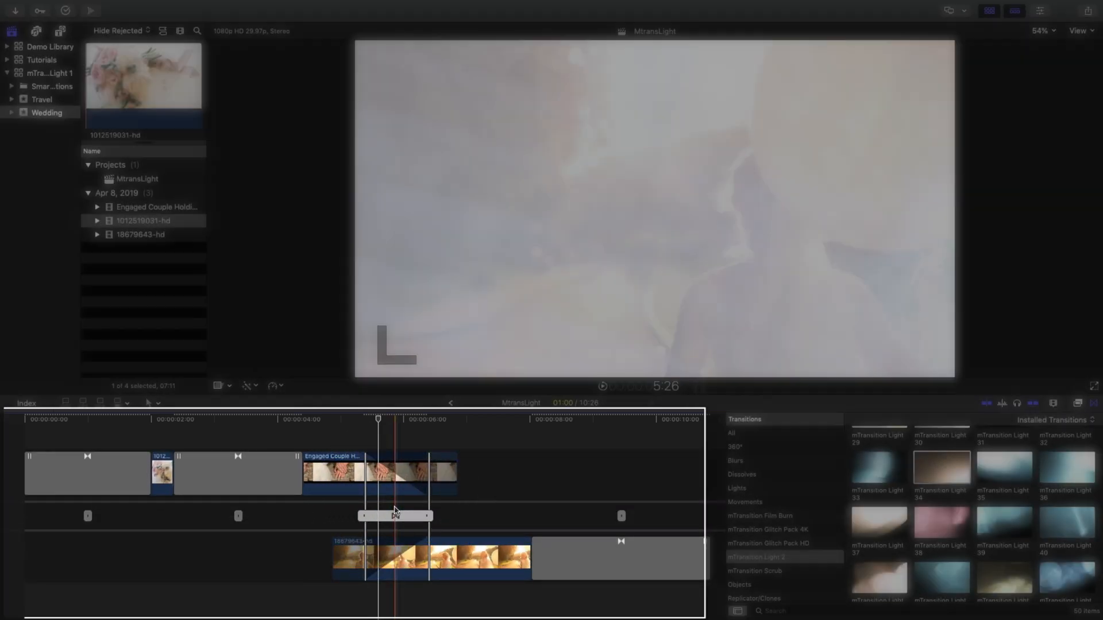
key(ctrl+e)
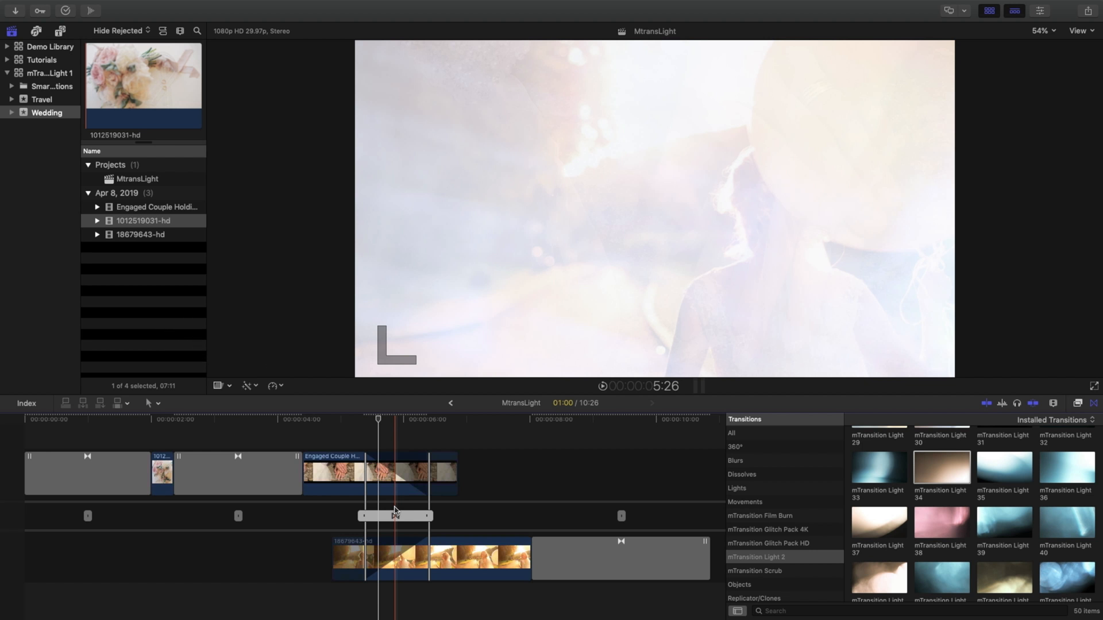
mouse_move(395, 515)
mouse_down()
mouse_move(381, 517)
mouse_move(463, 515)
mouse_up()
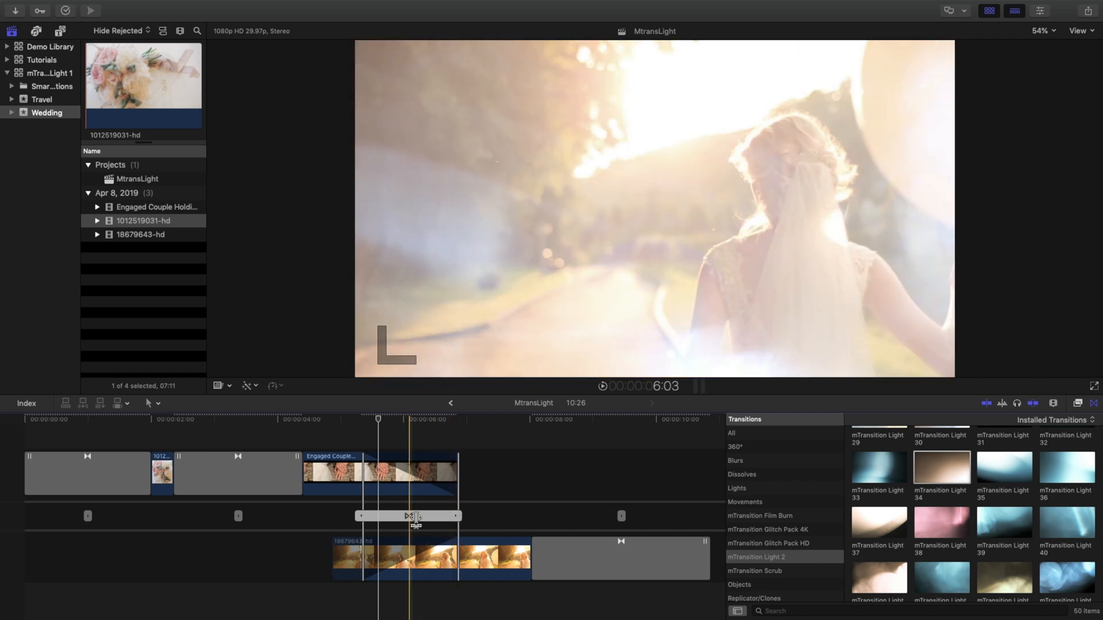
double_click(416, 516)
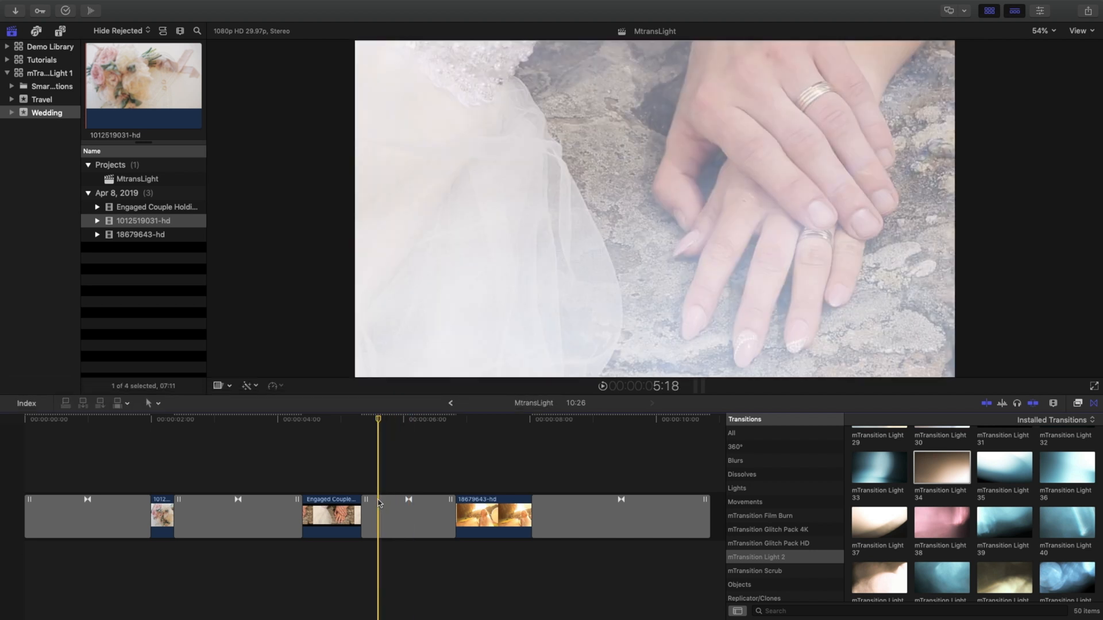
Select the transition after the hands clip and show its light parameters in the Inspector
click(379, 504)
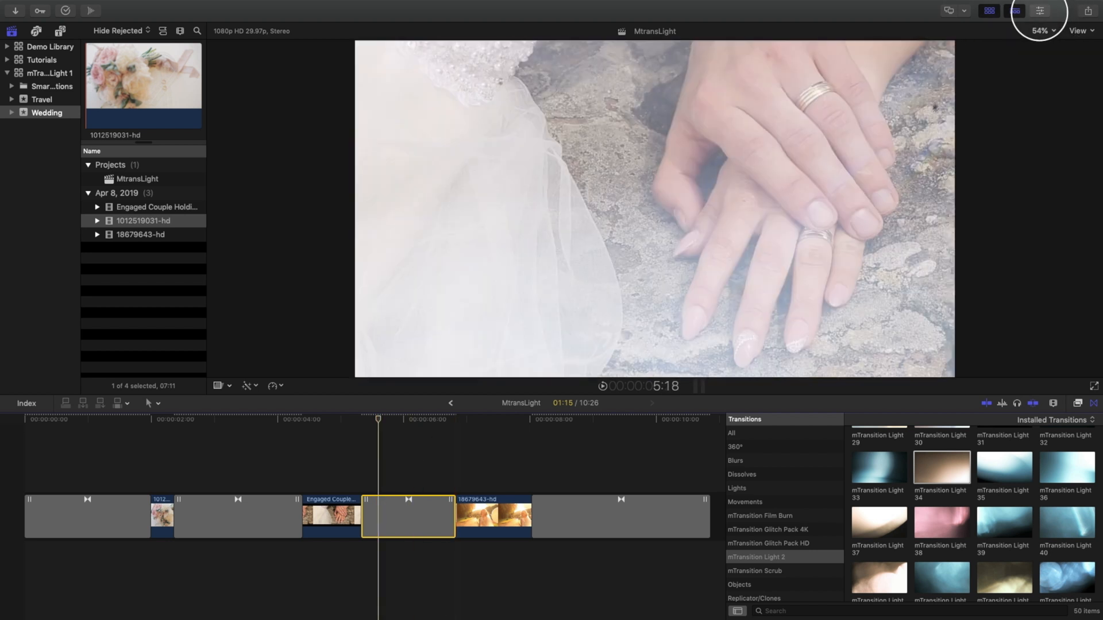
key(super+4)
text(50)
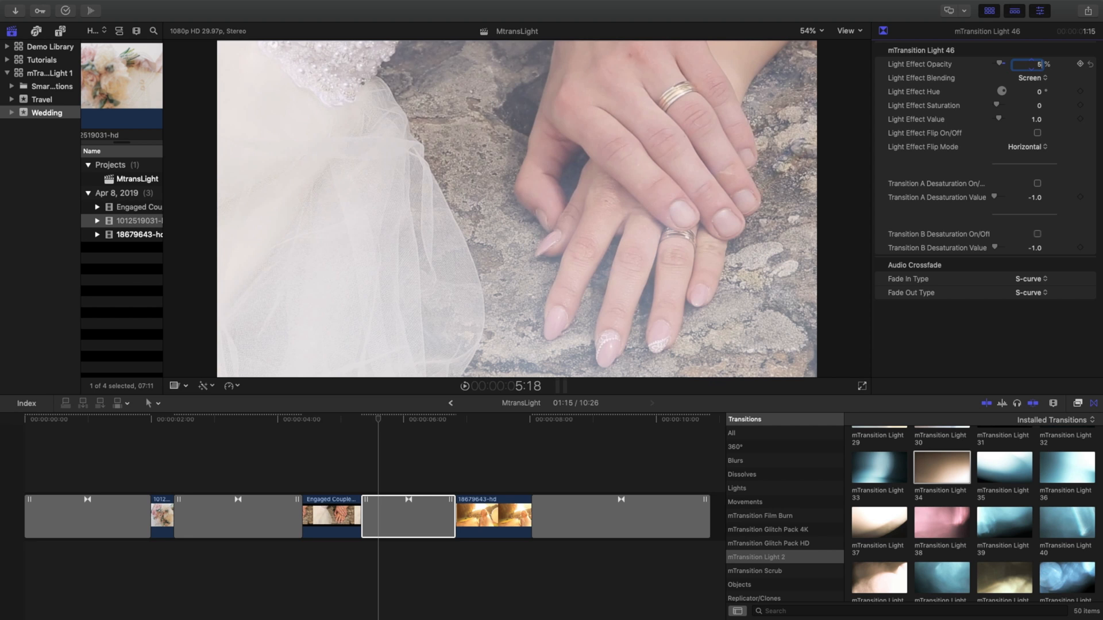
Preview mTransition Light 46 and shift its Light Effect Hue to 190°
click(359, 455)
key(l)
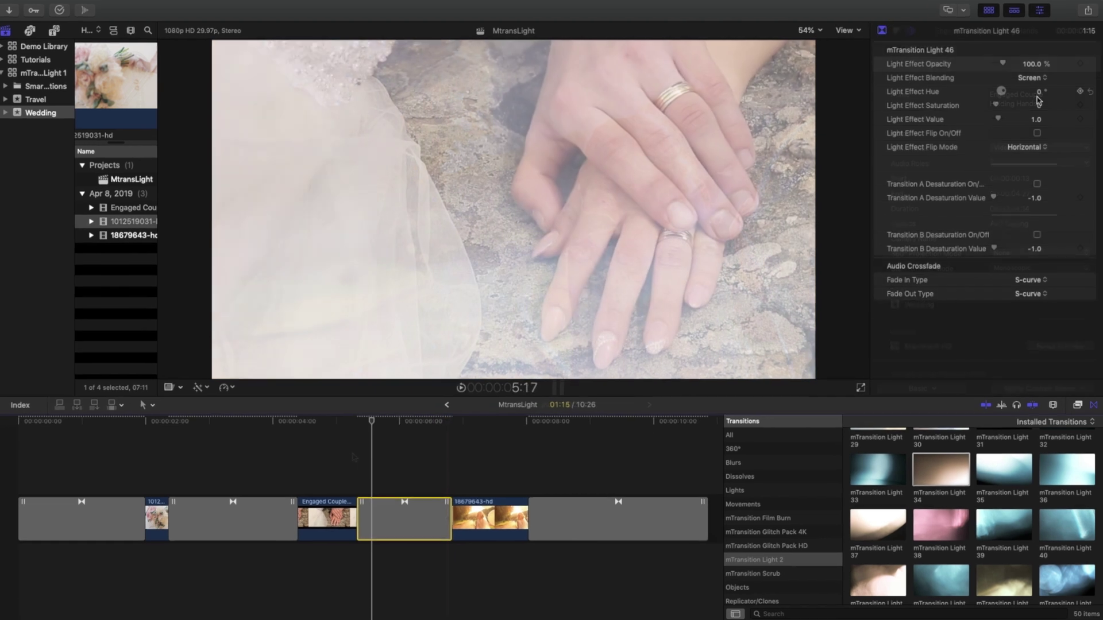
drag(1001, 91, 956, 86)
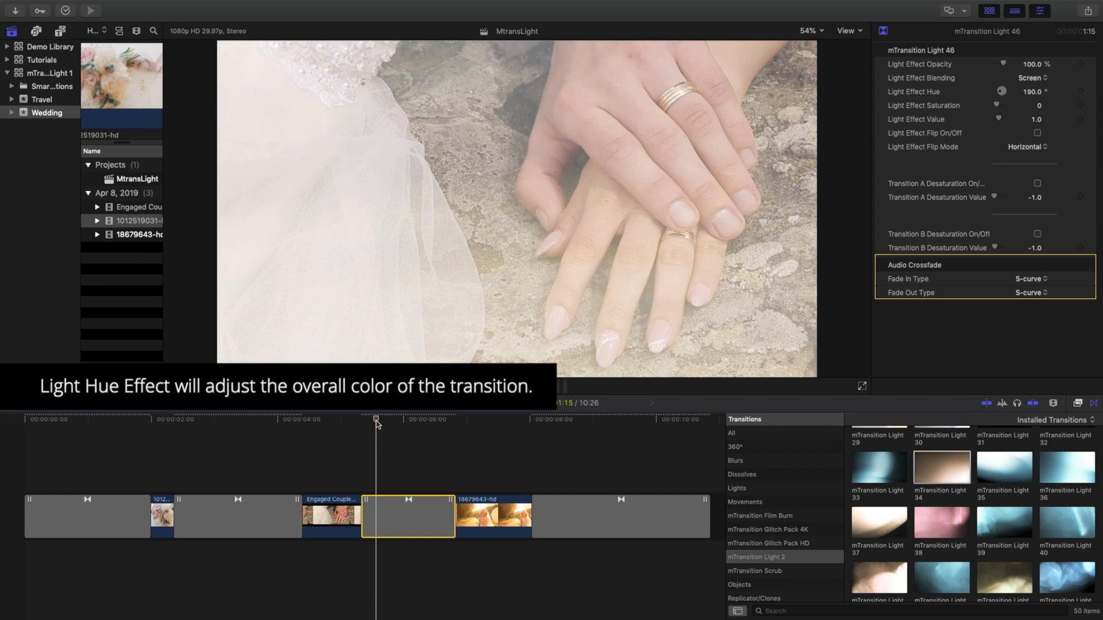
drag(377, 422, 363, 426)
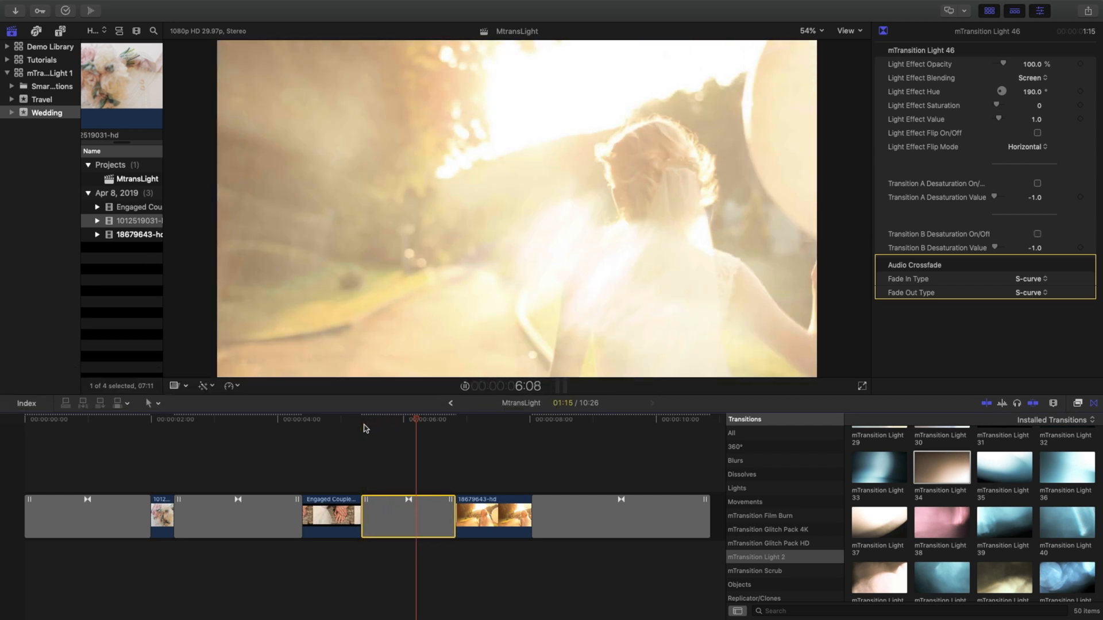
Give mTransition Light 34 saturation 2.0 and value 1.75, then play back the result
click(203, 519)
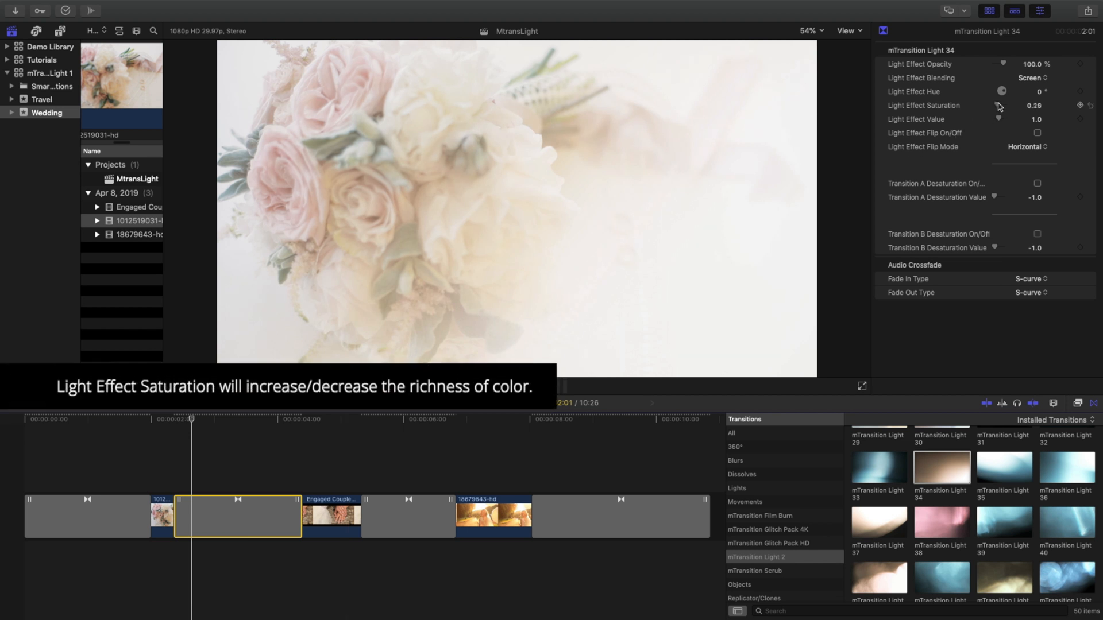
drag(998, 106, 1008, 105)
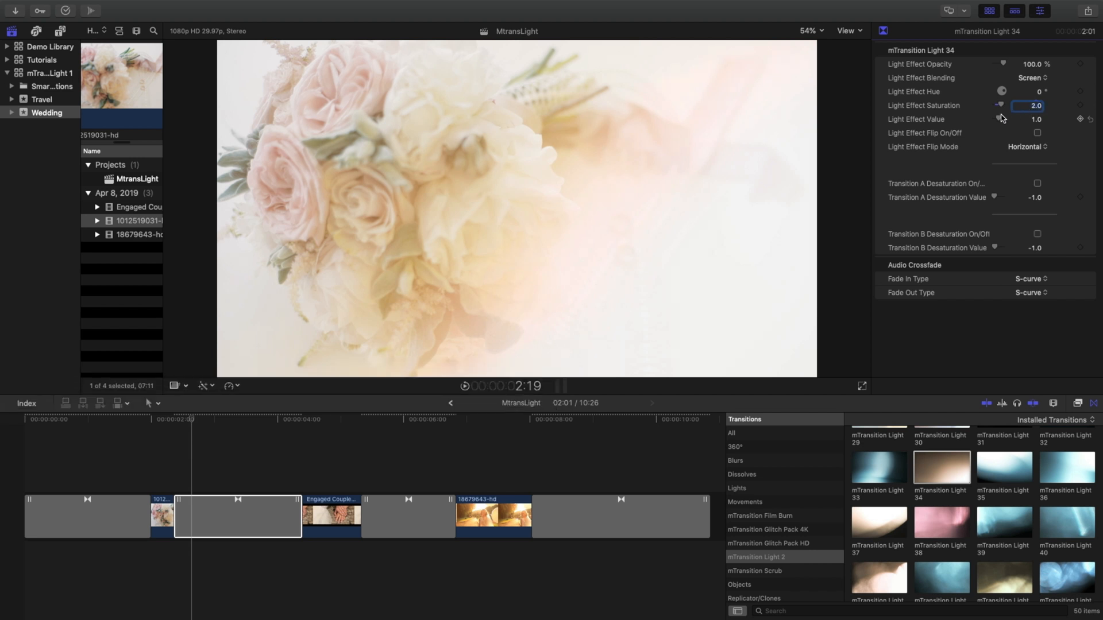
drag(1000, 120, 1000, 118)
text(1)
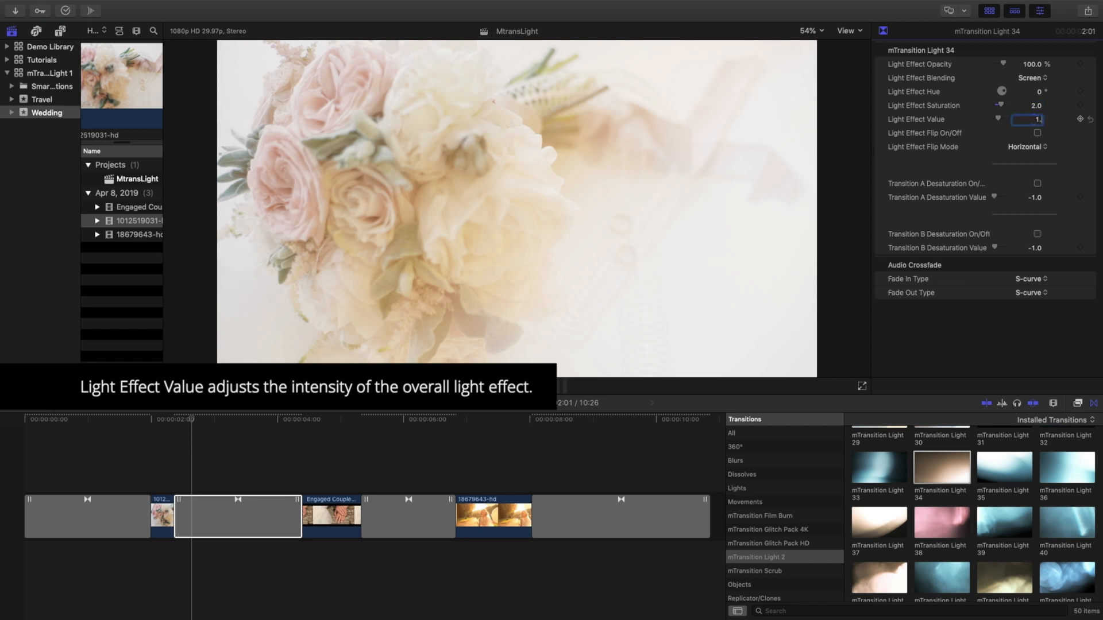
key(Return)
click(172, 420)
key(space)
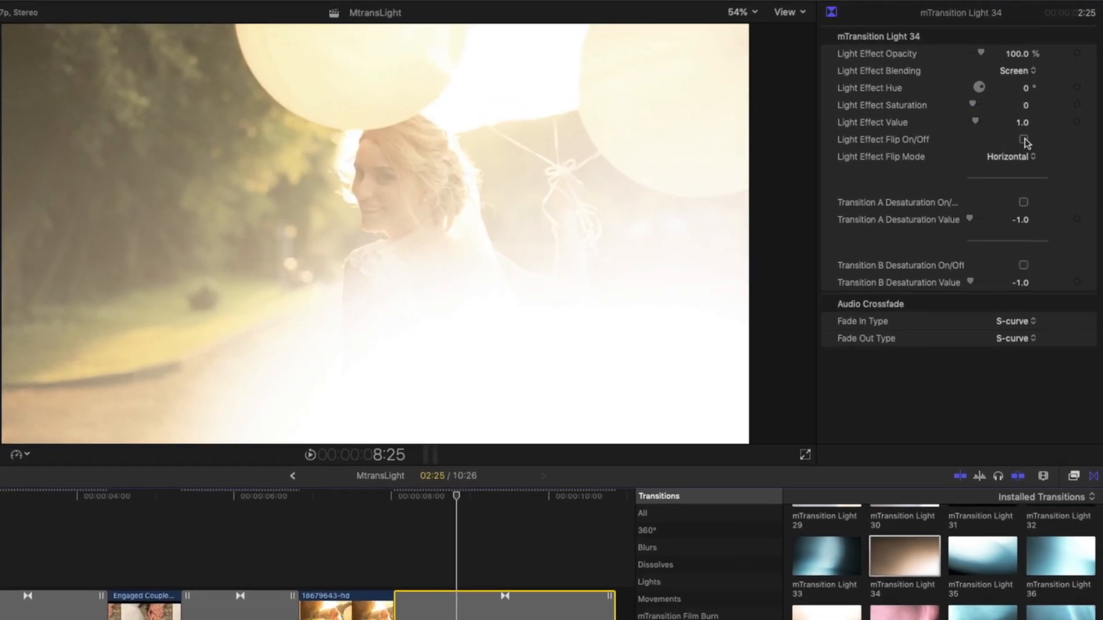
Enable Light Effect Flip on the ending transition and open the flip direction choices
click(1023, 141)
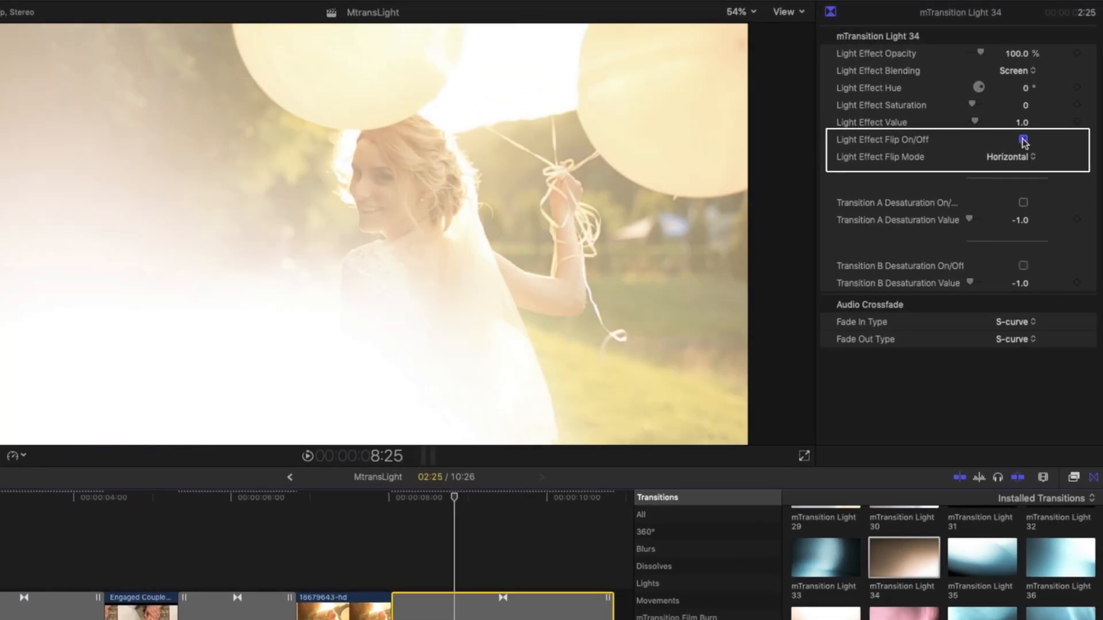
click(1011, 157)
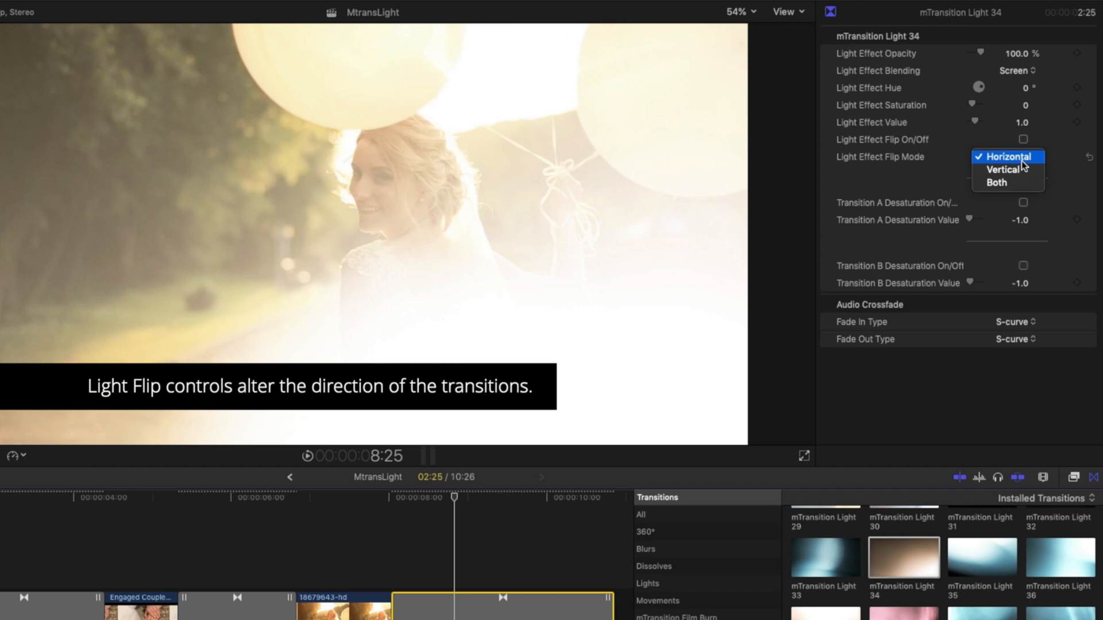